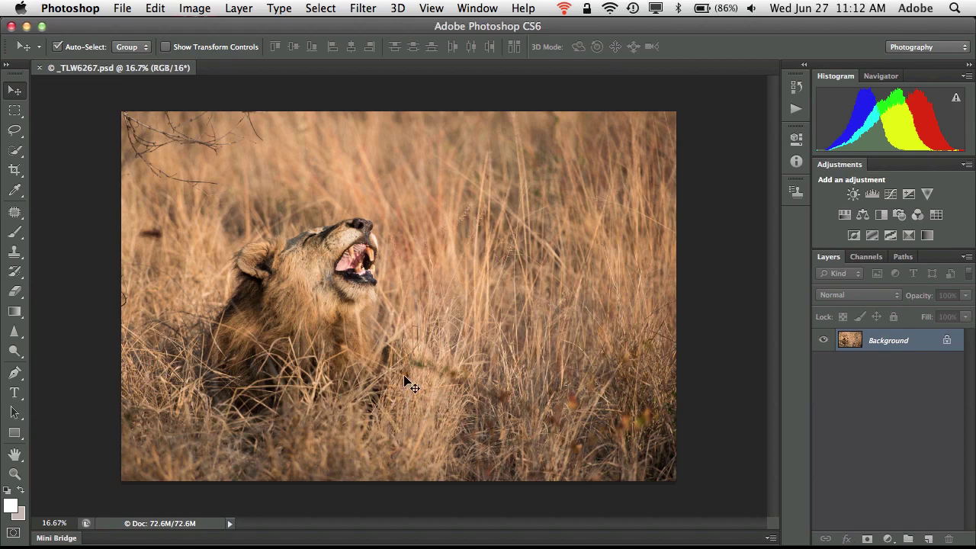
# Step: Flip the lion photo's canvas horizontally so the lion faces left
pyautogui.click(192, 9)
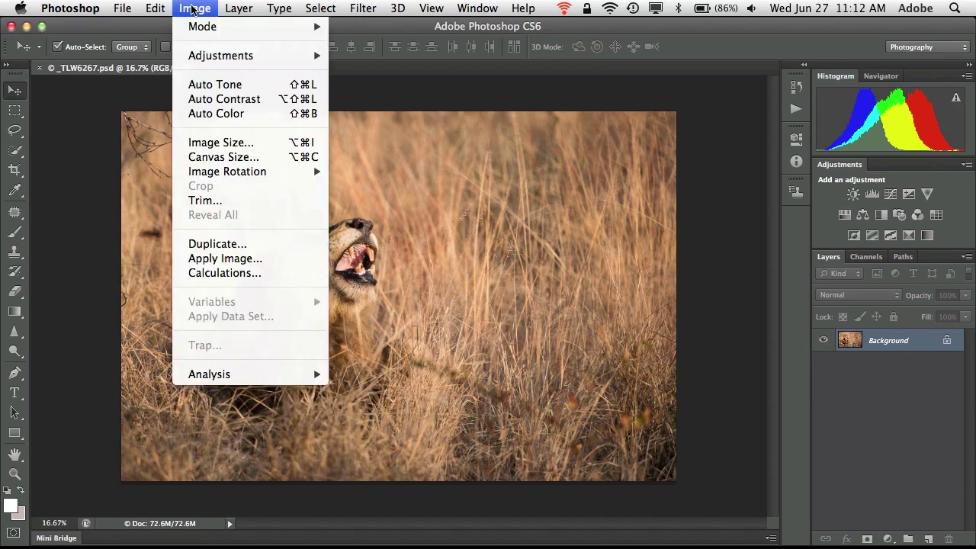
pyautogui.moveTo(196, 54)
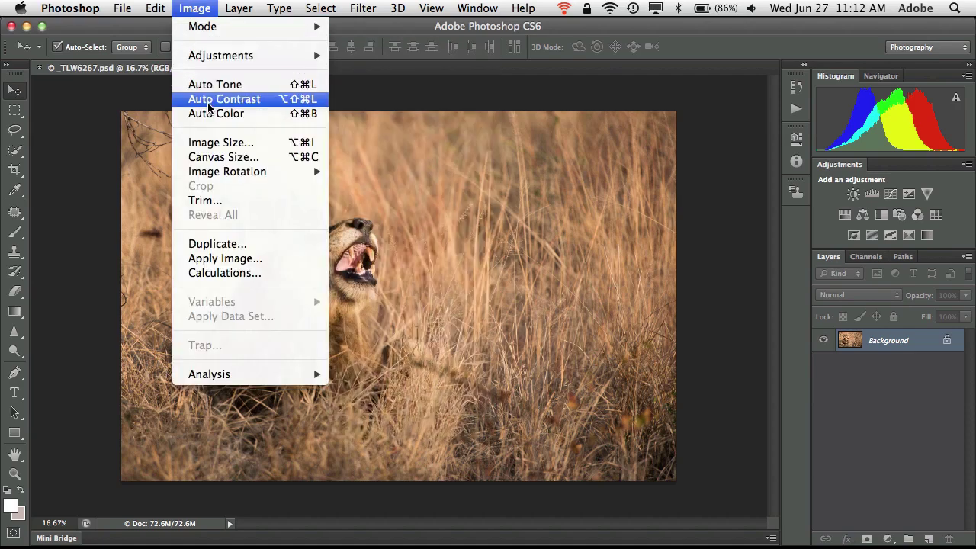
pyautogui.moveTo(223, 177)
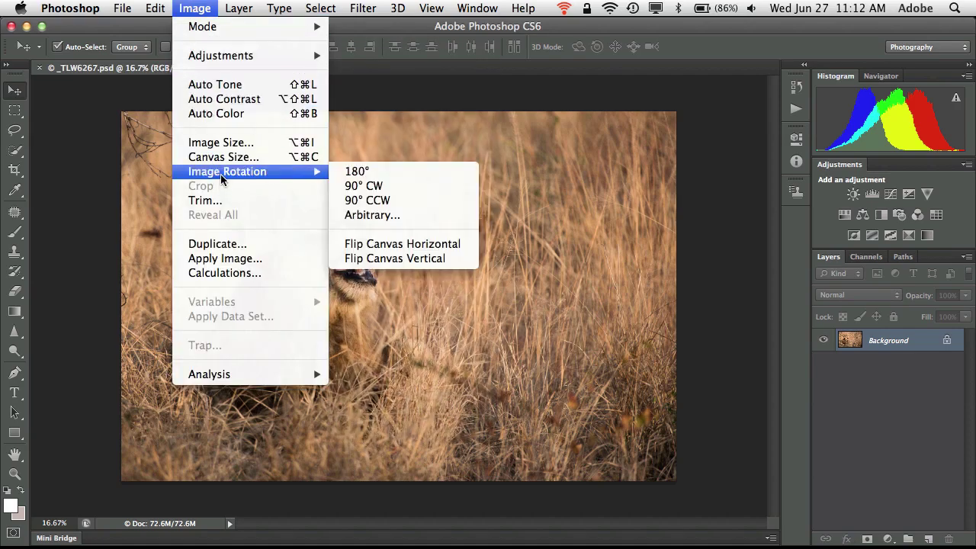
pyautogui.click(458, 247)
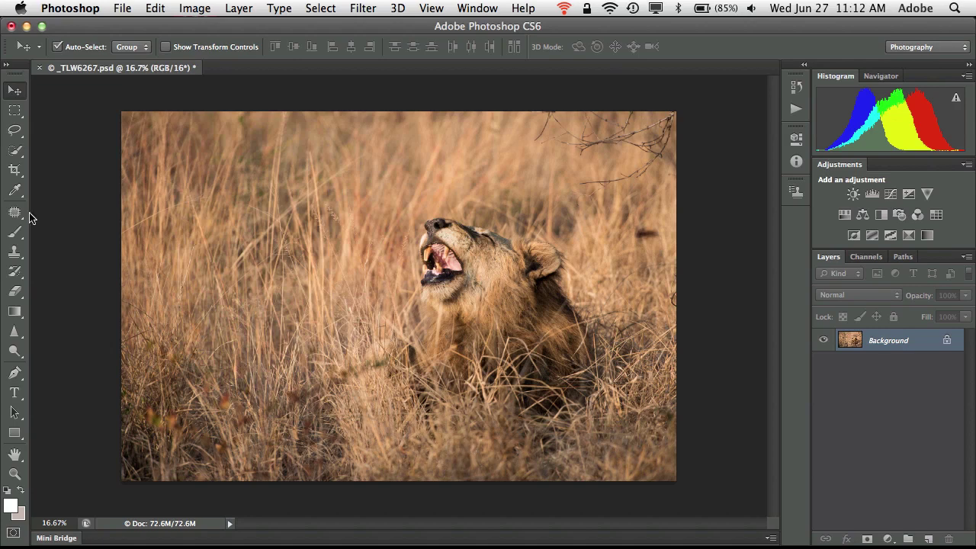
# Step: With the Crop tool, enter a crop size of 851px wide by 315px high
pyautogui.click(12, 172)
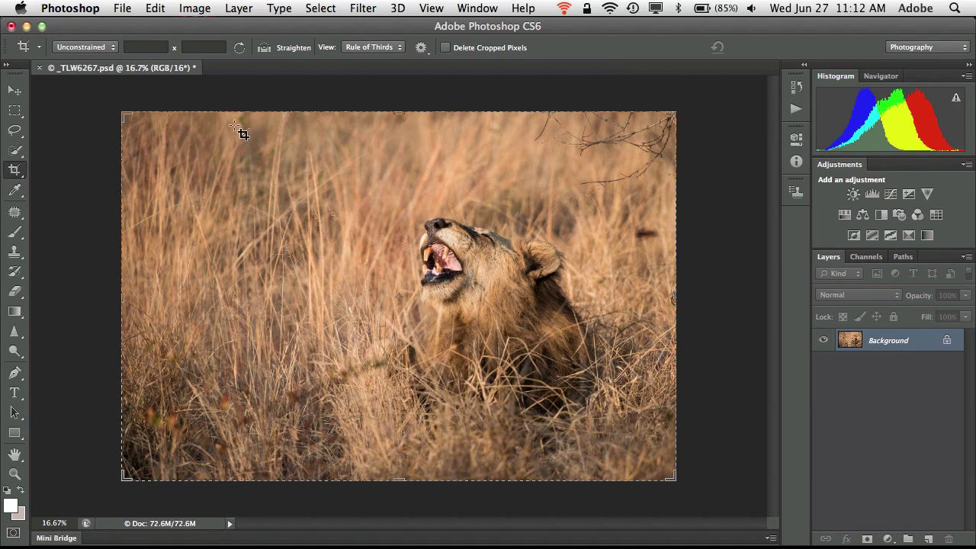
pyautogui.click(142, 47)
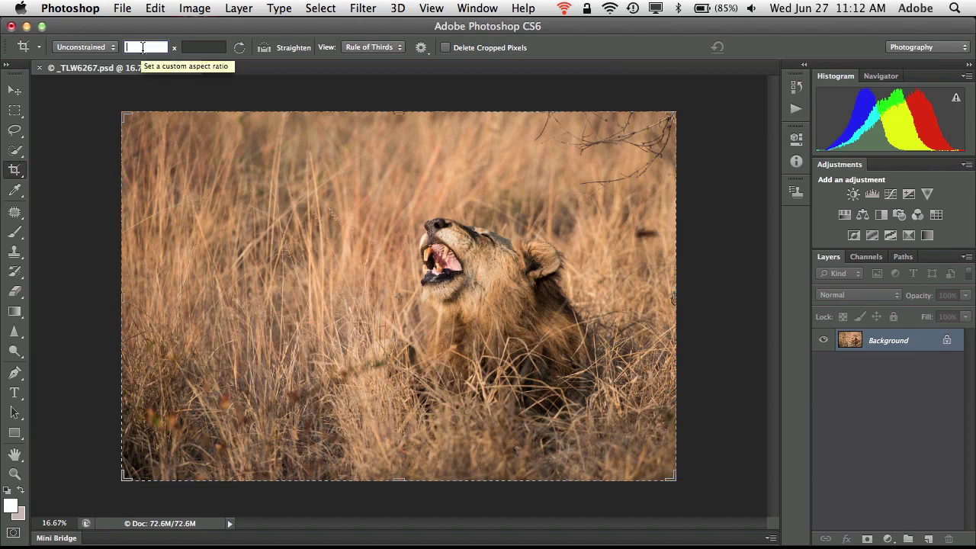
pyautogui.write('85')
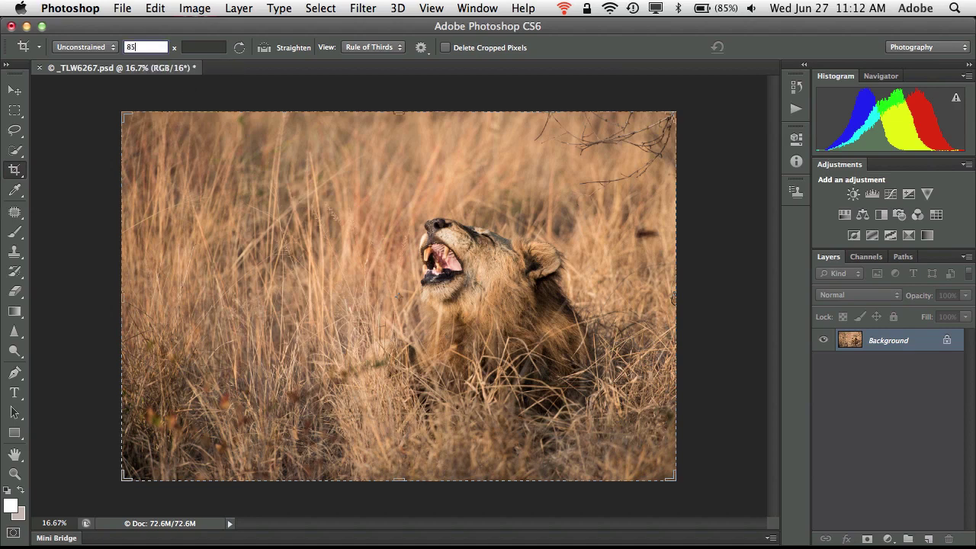
pyautogui.write('1px')
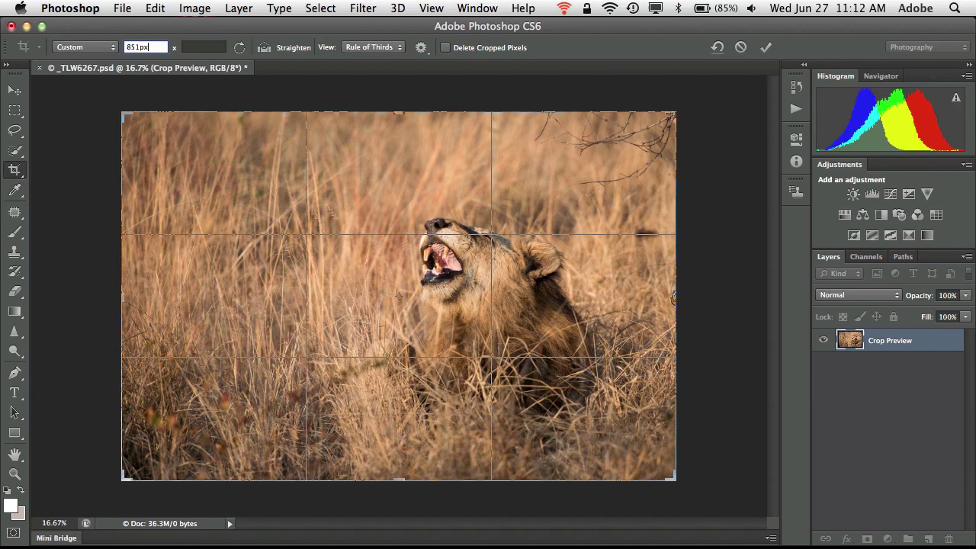
pyautogui.press('Tab')
pyautogui.write('31')
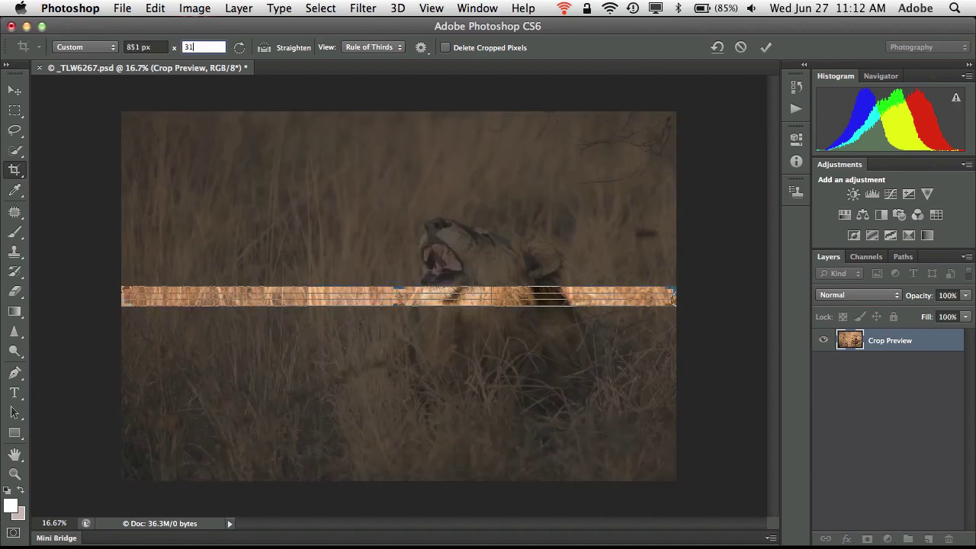
pyautogui.write('5px')
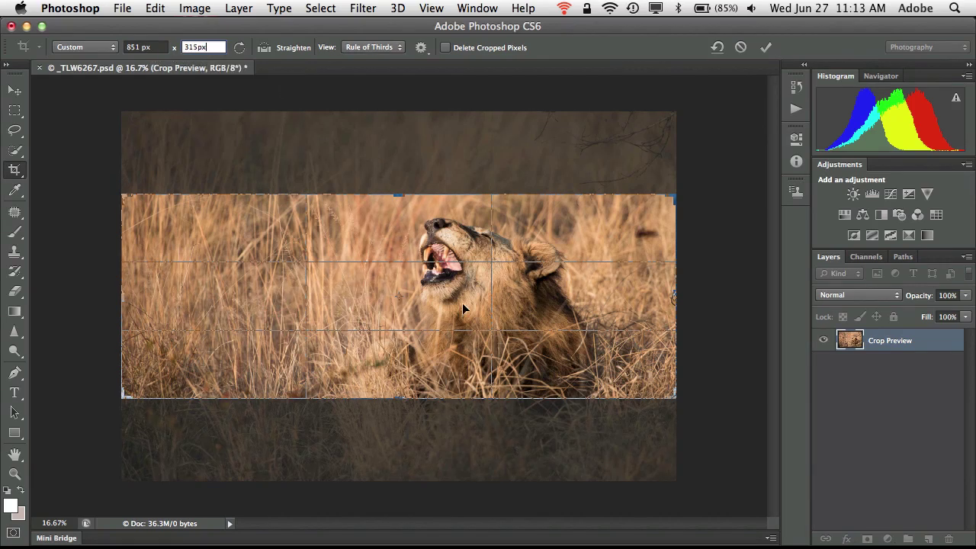
# Step: Nudge the photo to frame the lion inside the crop box and commit the crop
pyautogui.moveTo(462, 303)
pyautogui.mouseDown()
pyautogui.moveTo(463, 285)
pyautogui.moveTo(467, 293)
pyautogui.mouseUp()
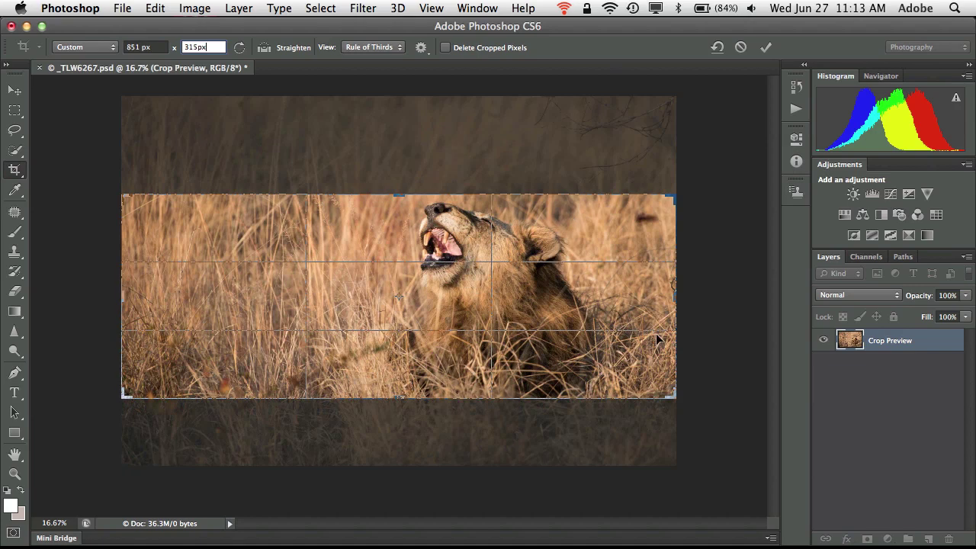
pyautogui.click(766, 48)
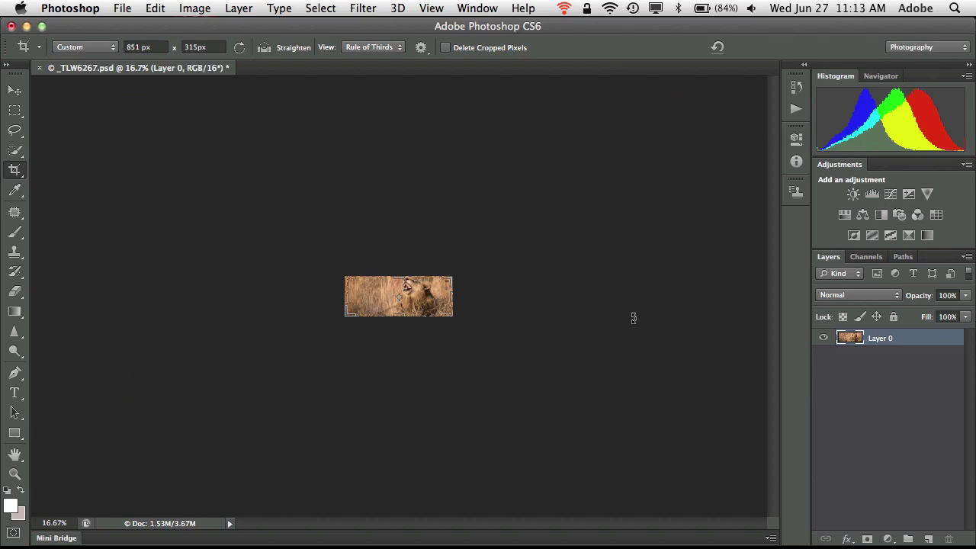
# Step: Zoom the cropped banner to 100% with Cmd+plus and switch to the Move tool
pyautogui.press('super+equal')
pyautogui.press('super+equal')
pyautogui.press('super+equal')
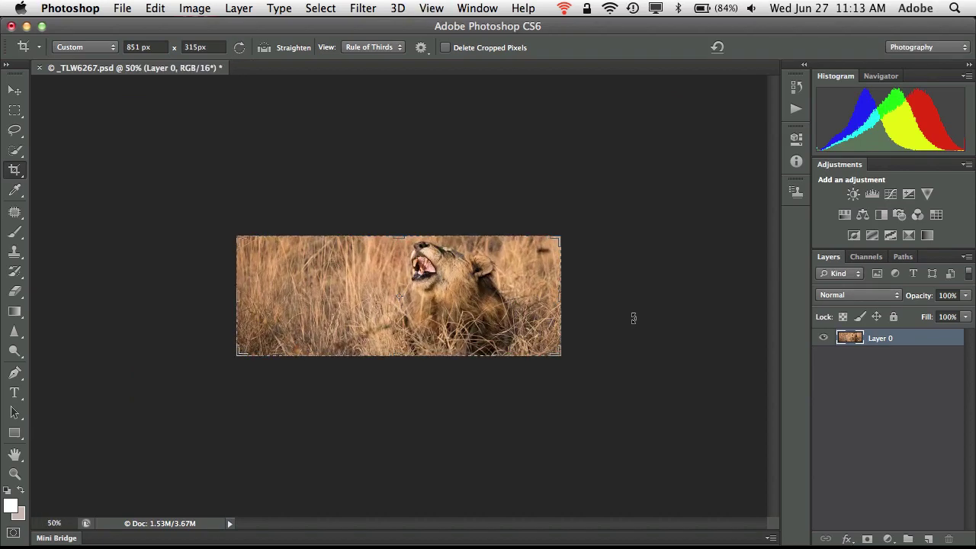
pyautogui.press('super+equal')
pyautogui.press('super+equal')
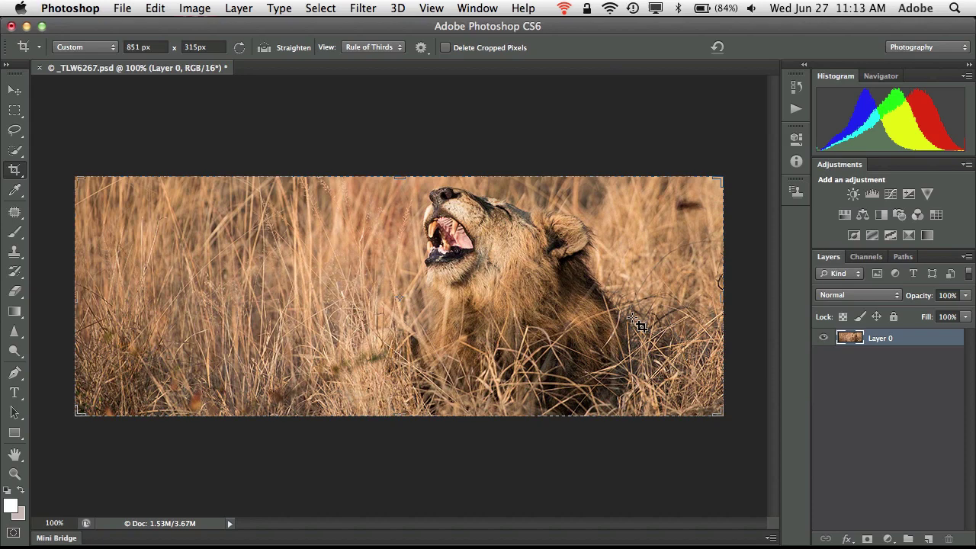
pyautogui.press('v')
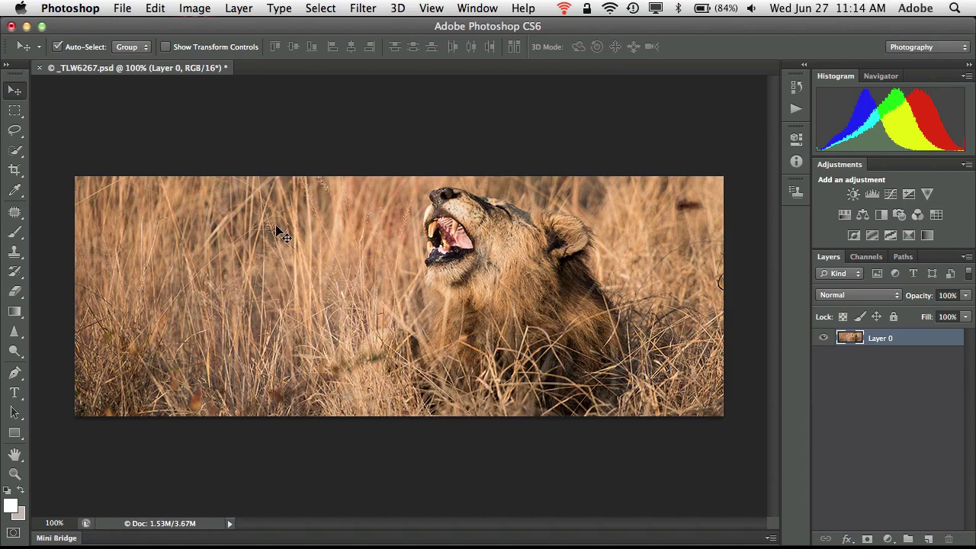
# Step: Open File > Save for Web and choose the JPEG High preset, keeping JPEG format
pyautogui.click(122, 7)
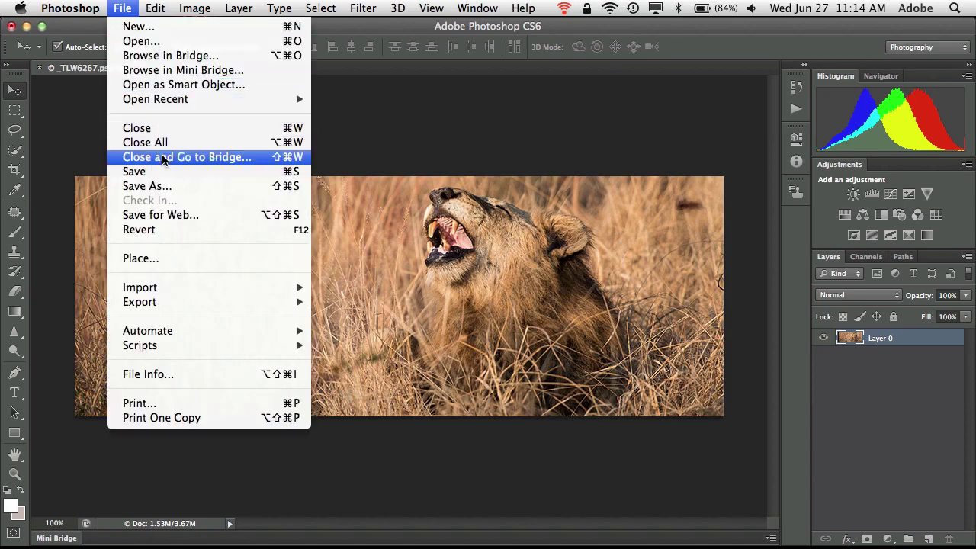
pyautogui.click(175, 215)
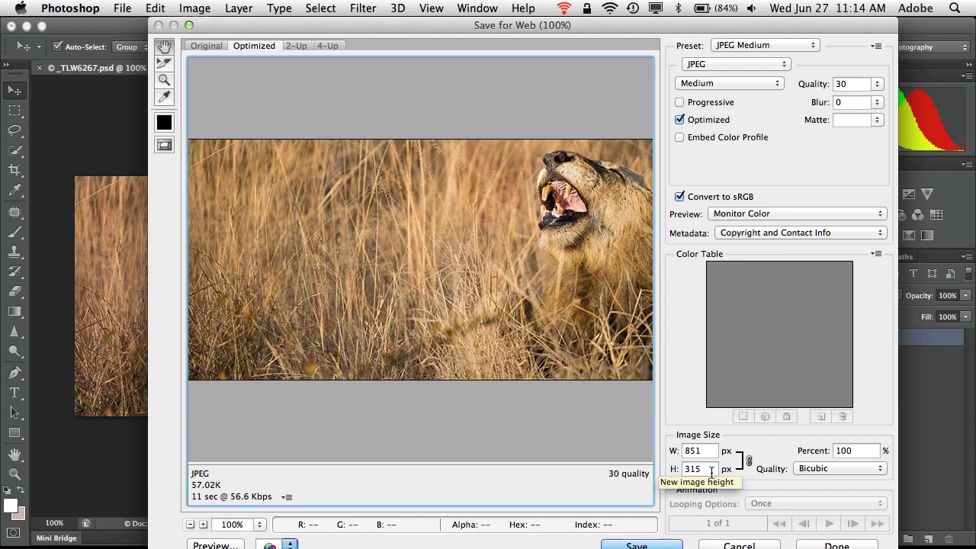
pyautogui.click(754, 46)
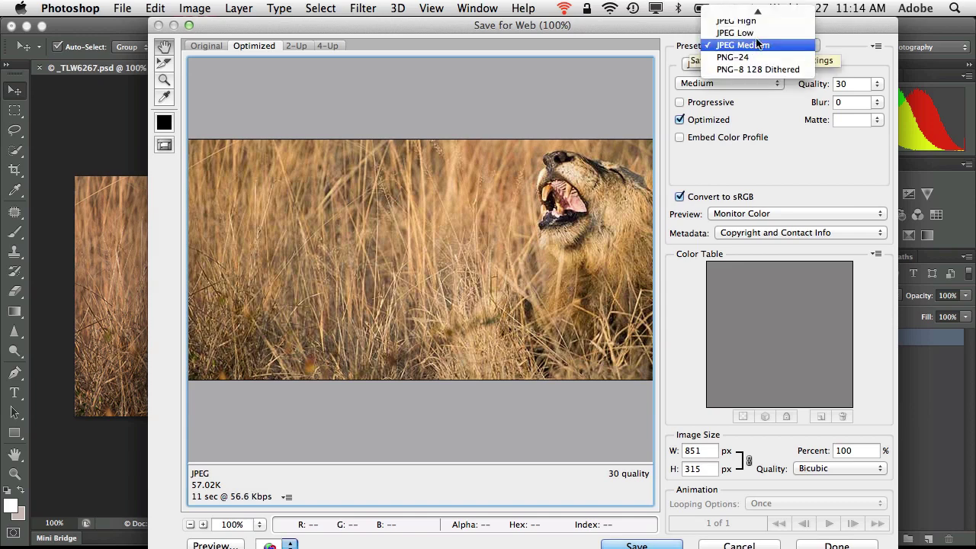
pyautogui.click(758, 100)
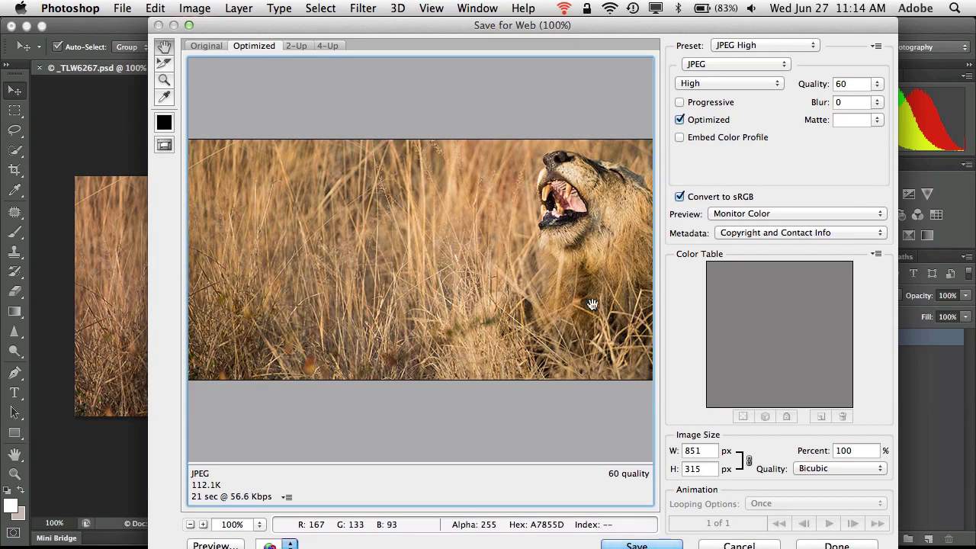
pyautogui.click(732, 66)
pyautogui.click(732, 64)
# Step: Compare JPEG Medium, Low and High presets, settling on JPEG Medium at quality 30
pyautogui.click(737, 48)
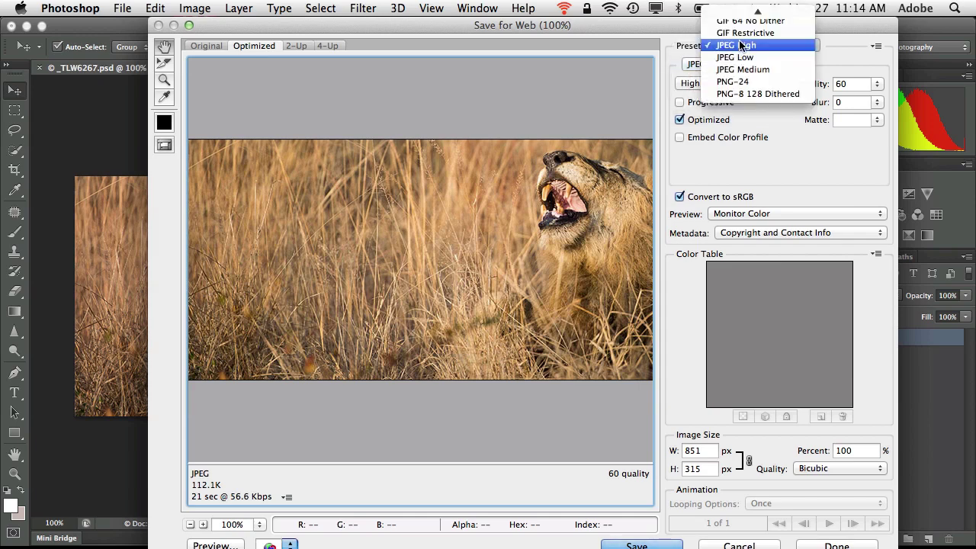
pyautogui.click(752, 69)
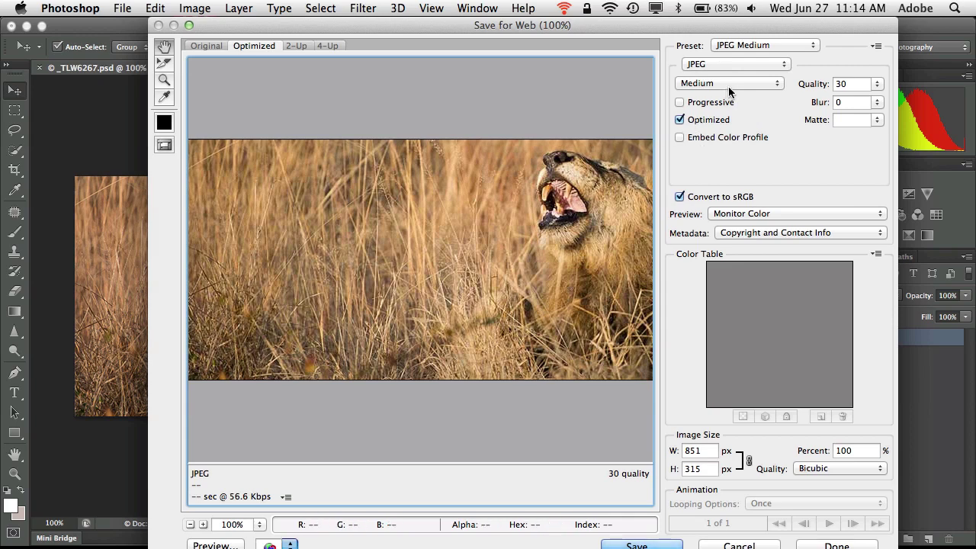
pyautogui.click(751, 45)
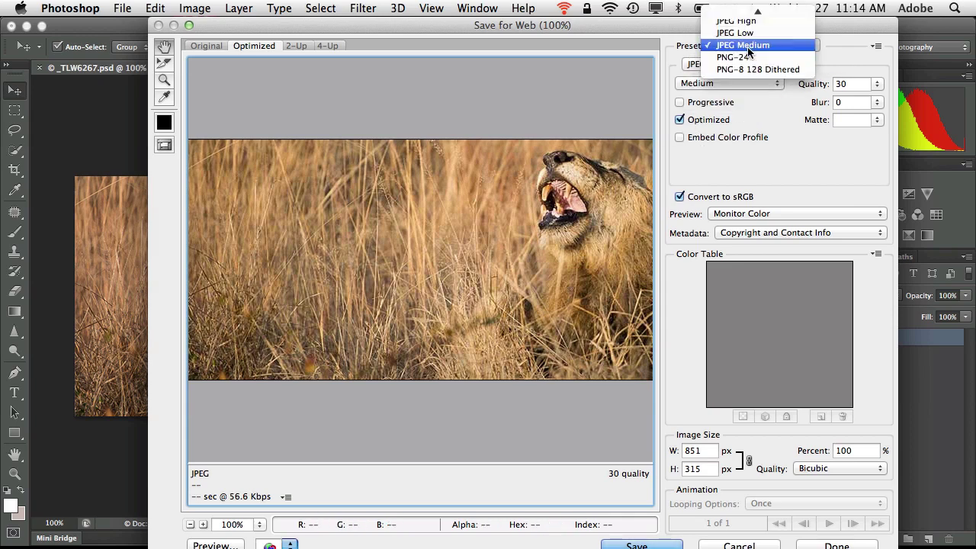
pyautogui.click(749, 33)
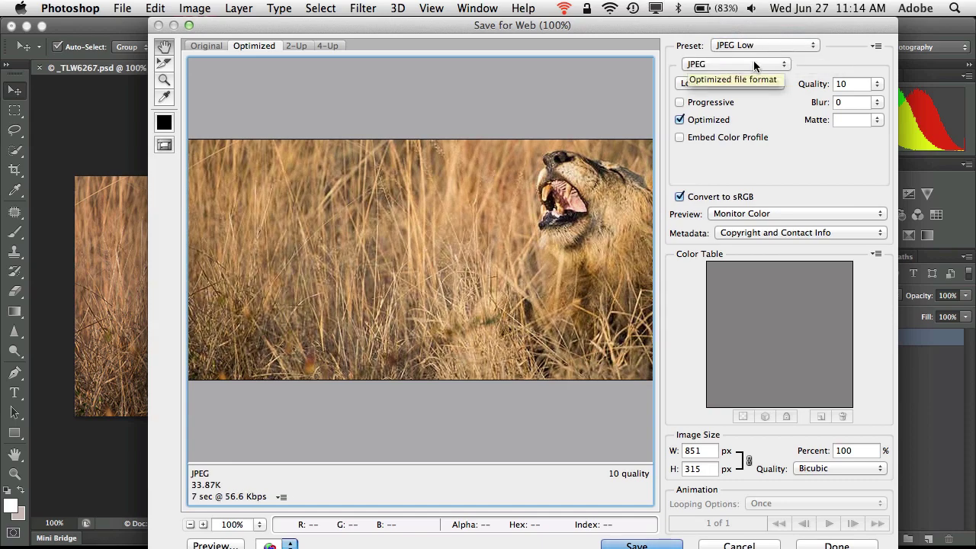
pyautogui.click(750, 45)
pyautogui.click(751, 33)
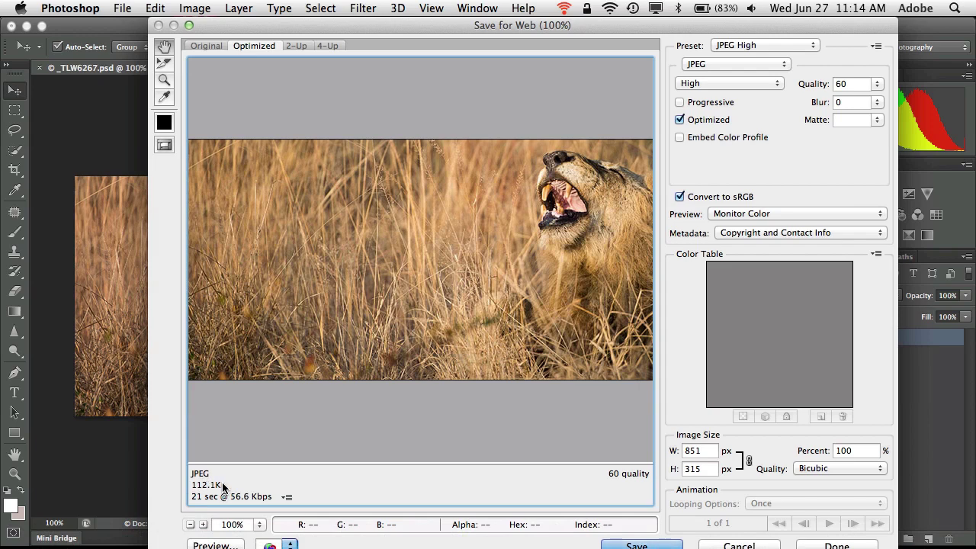
pyautogui.click(761, 46)
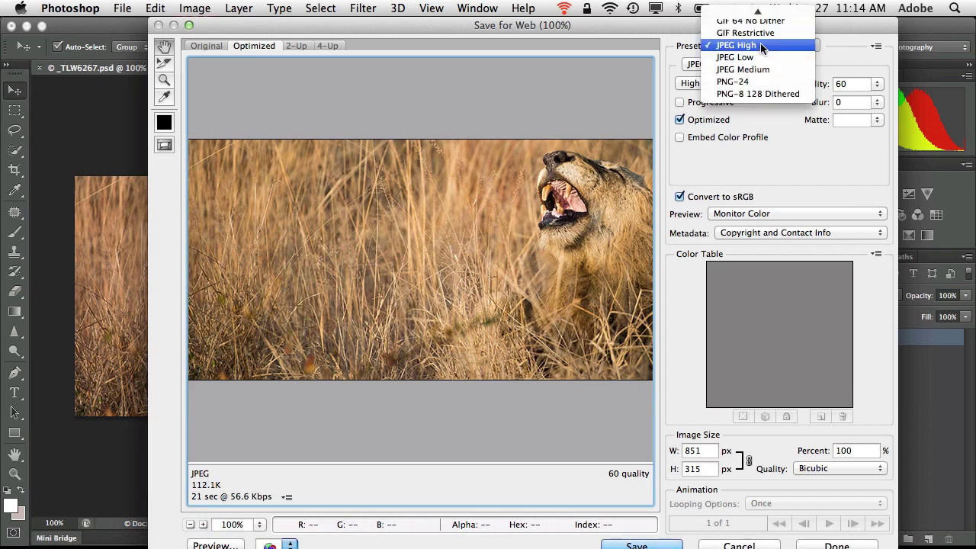
pyautogui.click(765, 68)
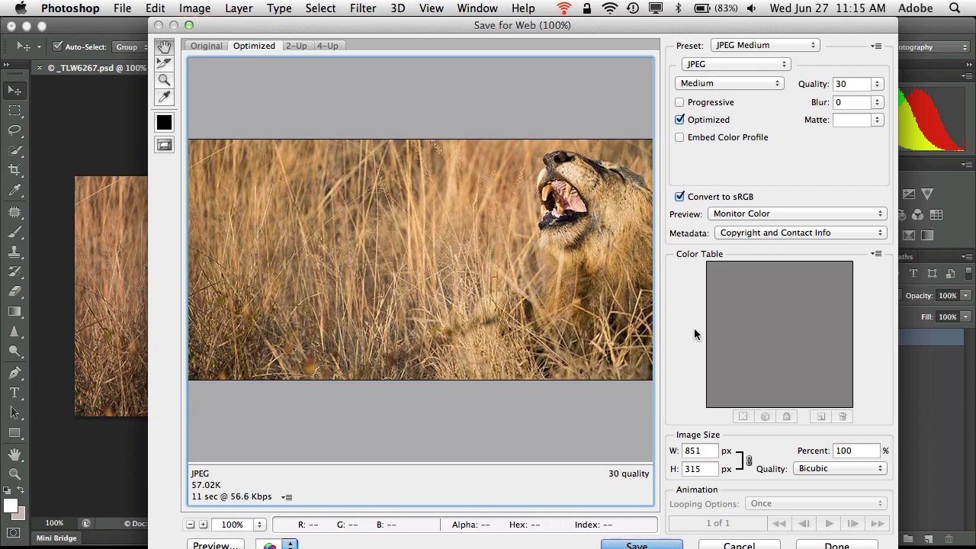
# Step: Save the optimized banner to the Desktop as TW-lion-FB-cover.jpg
pyautogui.click(636, 545)
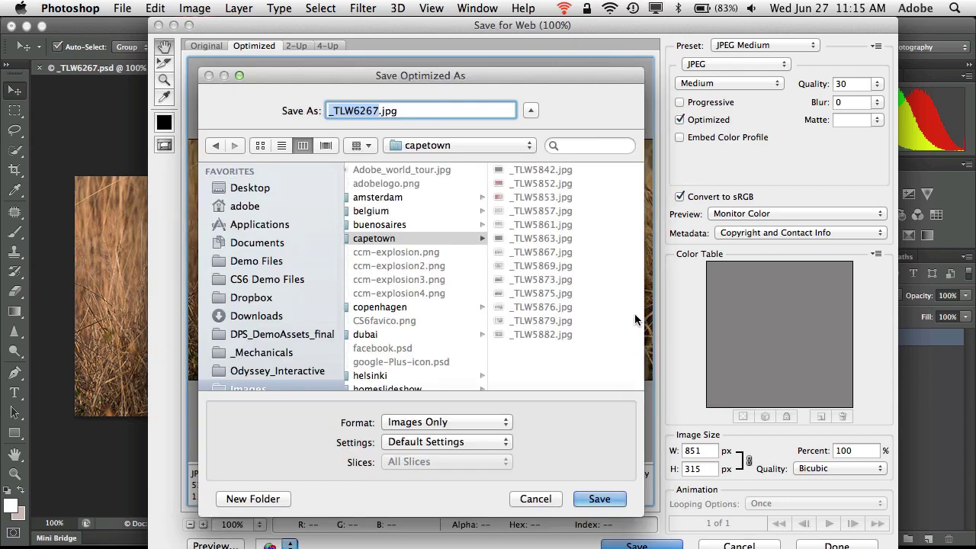
pyautogui.press('super+shift+d')
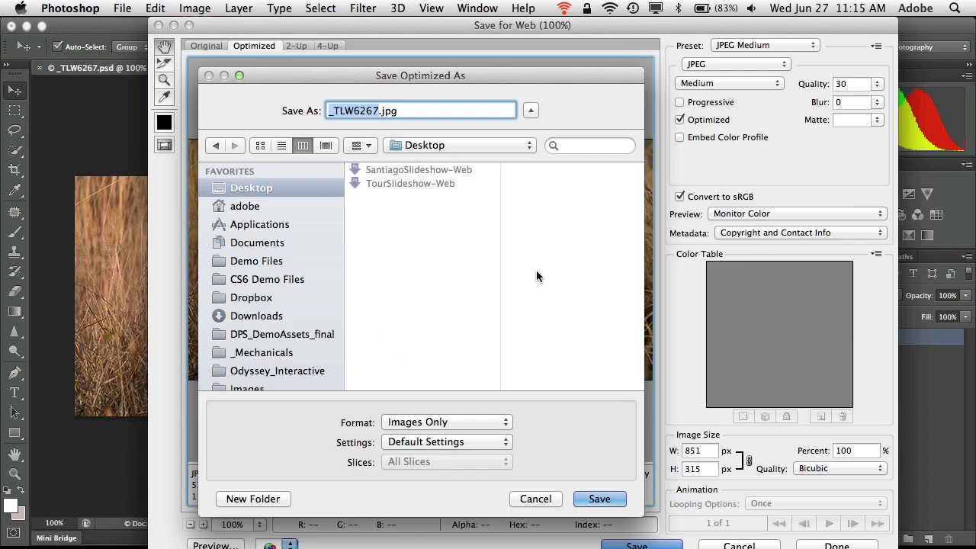
pyautogui.write('TW-')
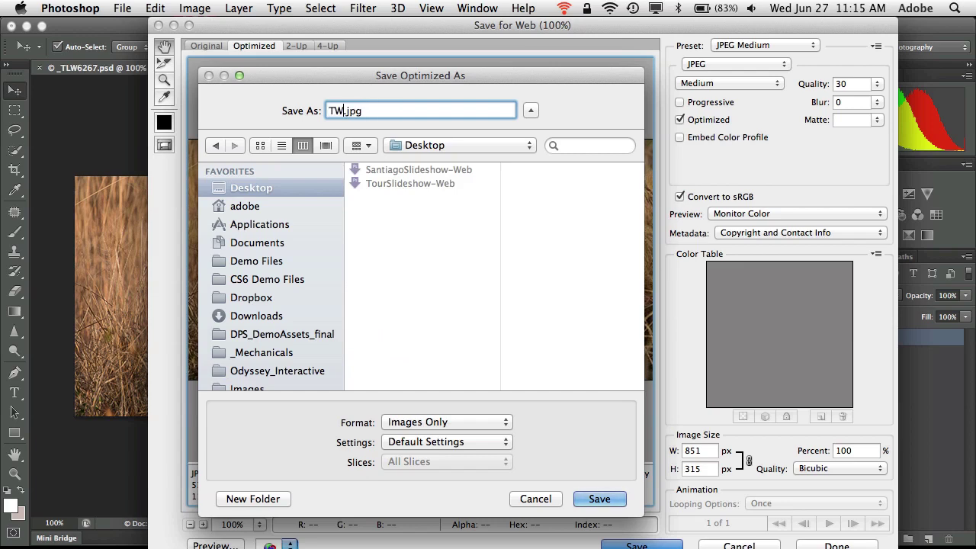
pyautogui.write('lion-FB-cover')
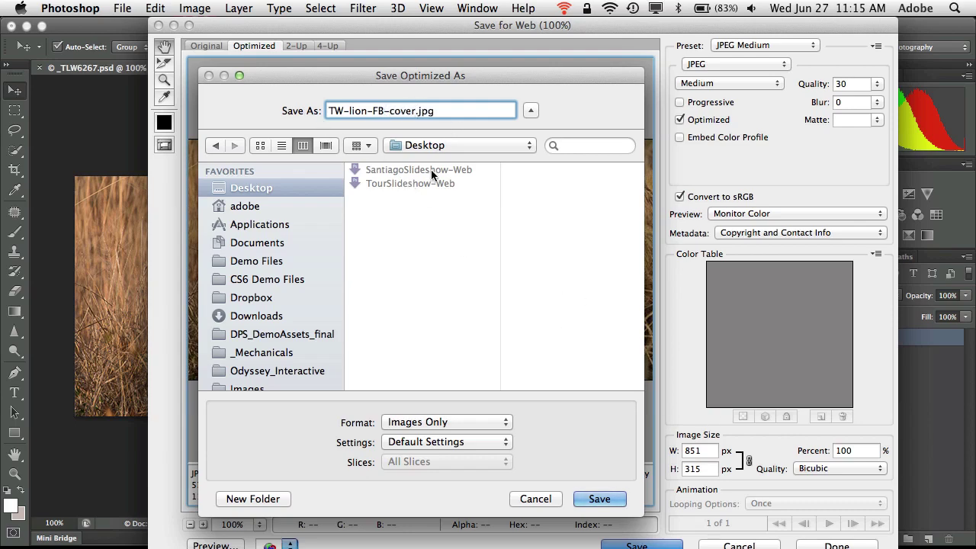
pyautogui.click(595, 499)
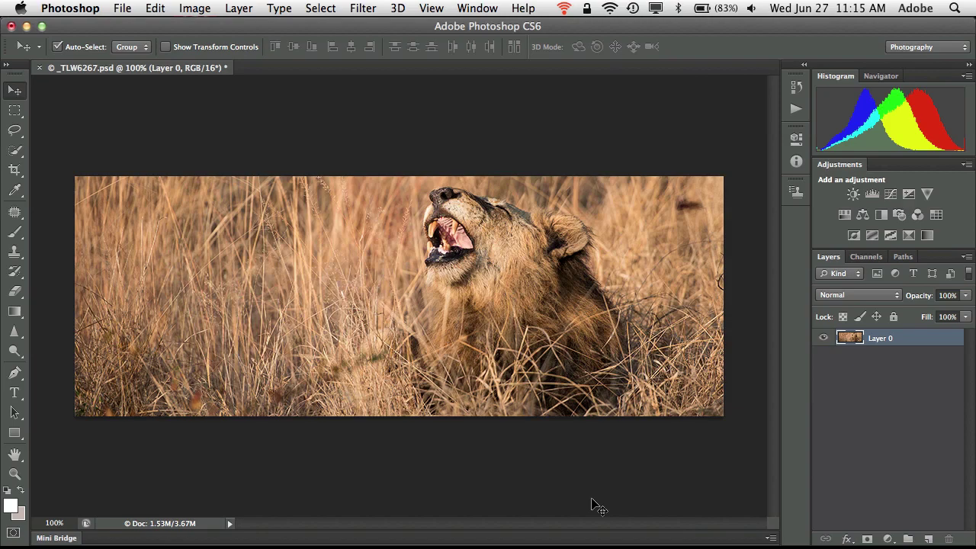
# Step: Switch to Chrome and scroll up to the Facebook profile's lion cover photo
pyautogui.press('super+Tab')
pyautogui.press('super+Tab')
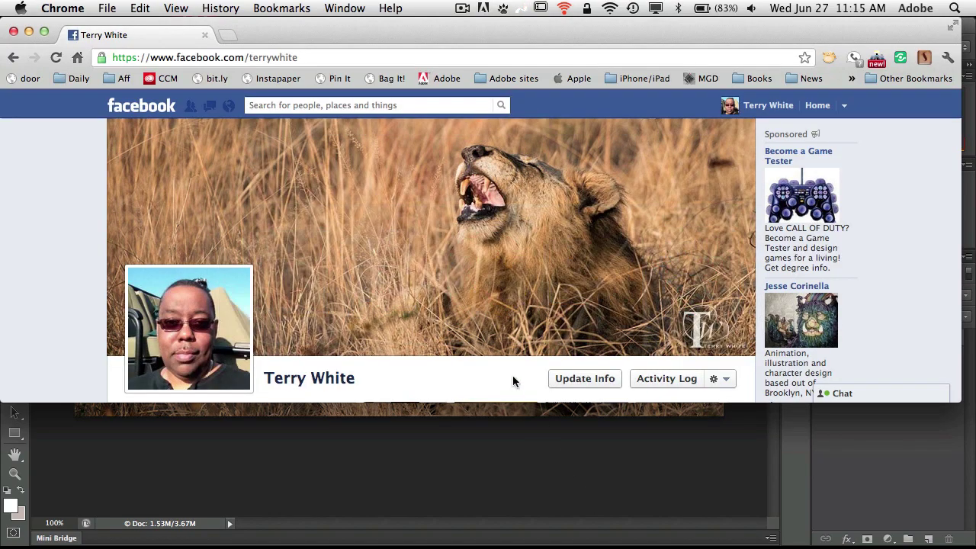
pyautogui.moveTo(366, 347)
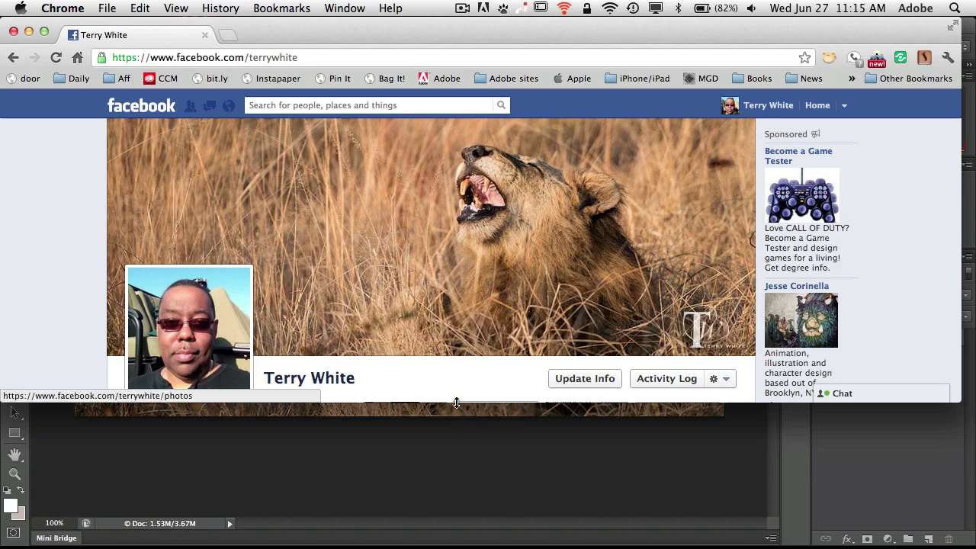
pyautogui.moveTo(403, 358)
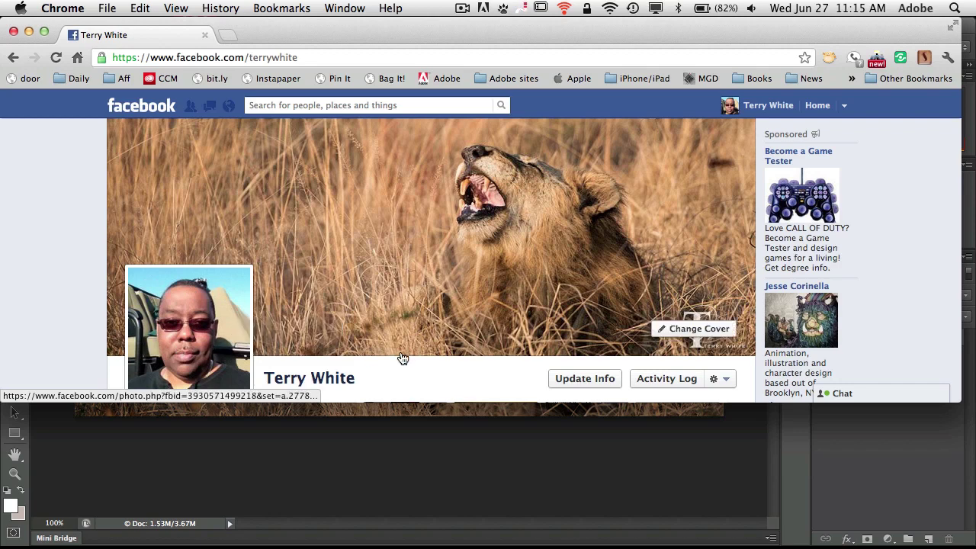
pyautogui.scroll(1, 508, 333)
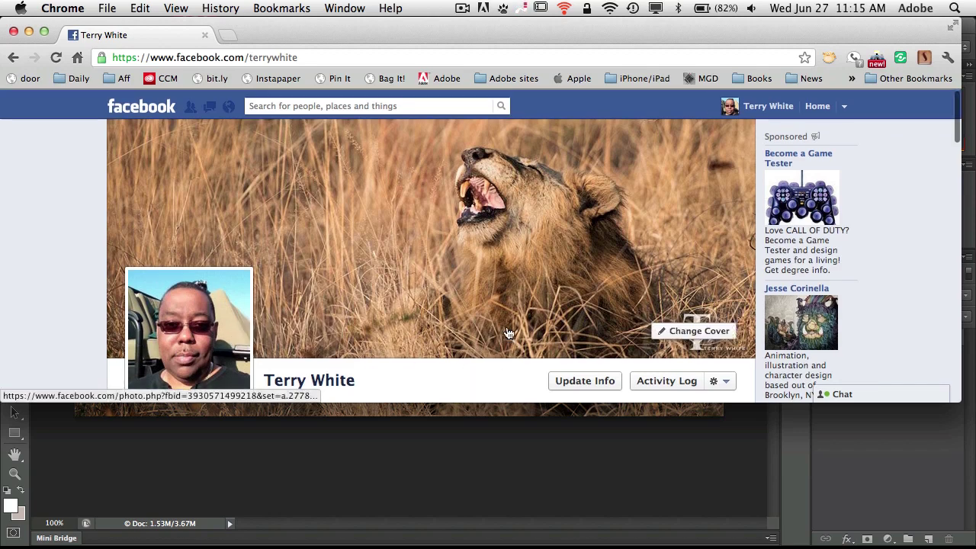